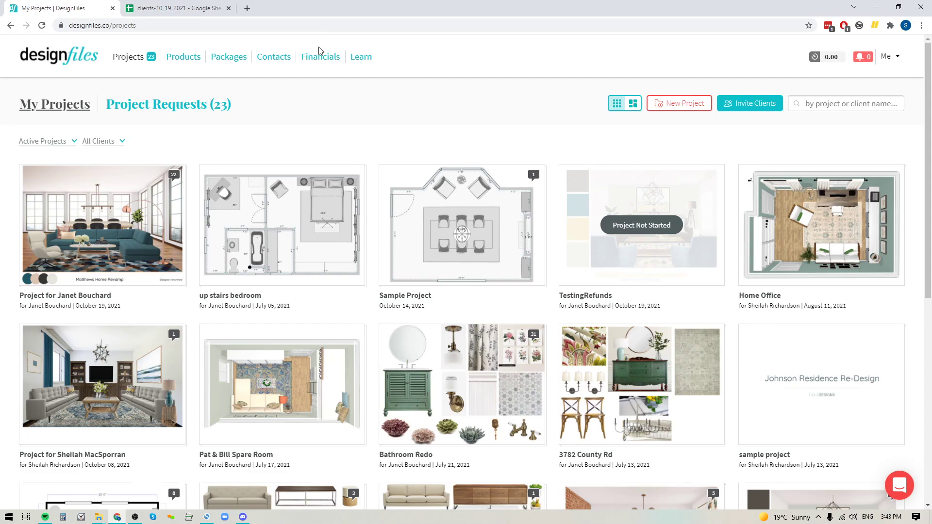
- Open the Clients contact list showing the twelve existing client records
left_click(274, 57)
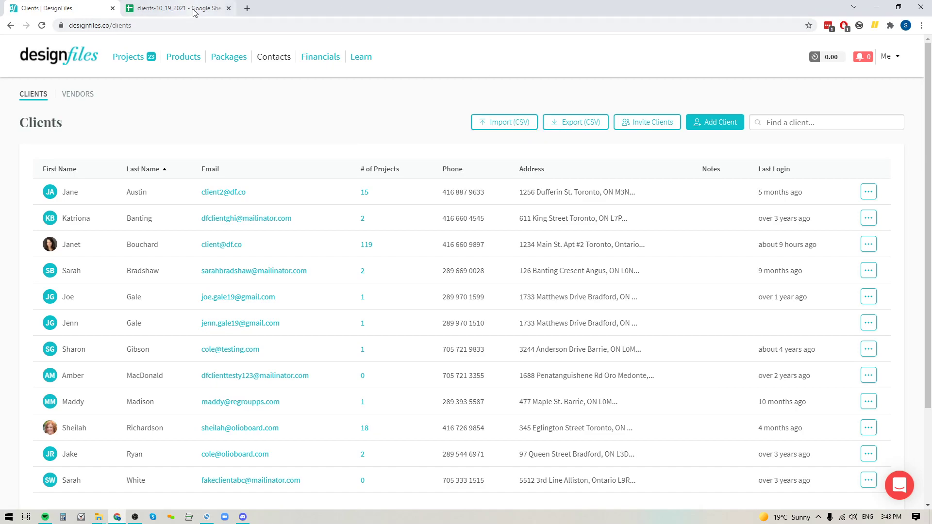
- Download the clients-10_19_2021 Google Sheet as a CSV file (current sheet)
left_click(175, 7)
left_click(313, 343)
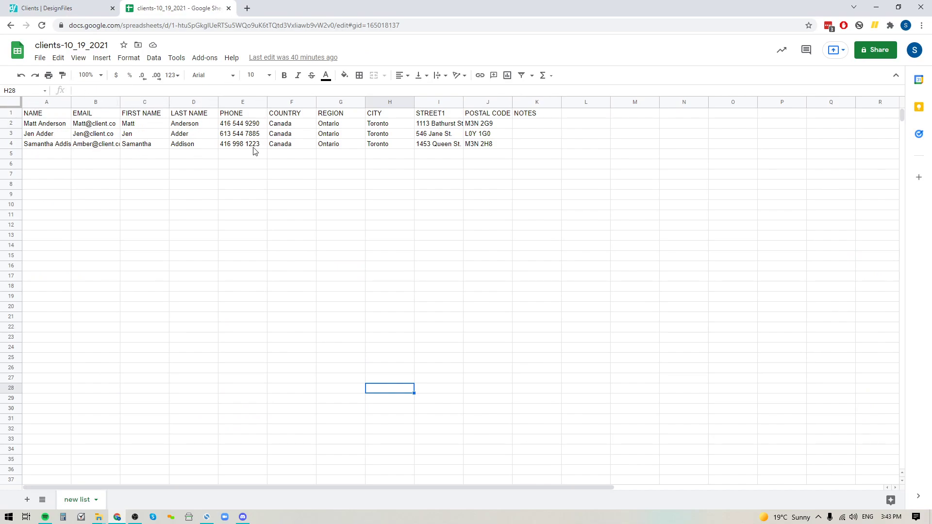
left_click(40, 59)
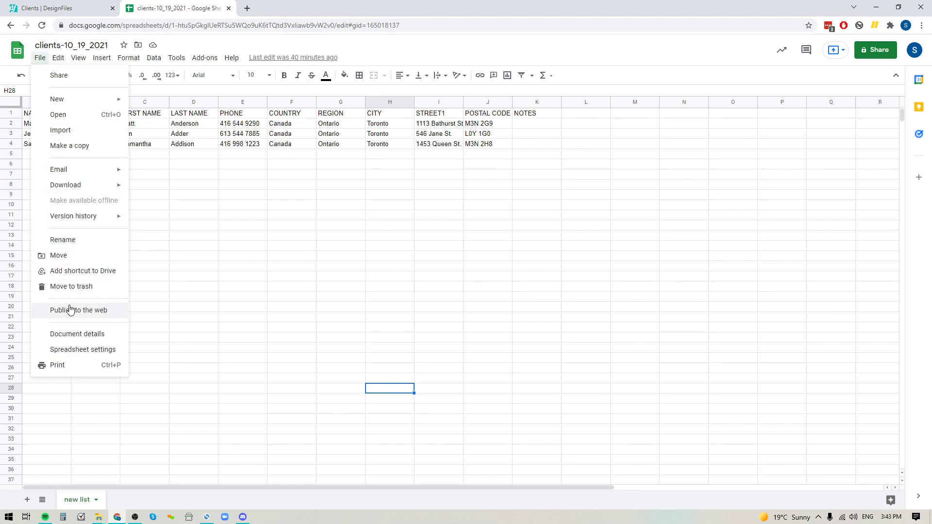
mouse_move(73, 186)
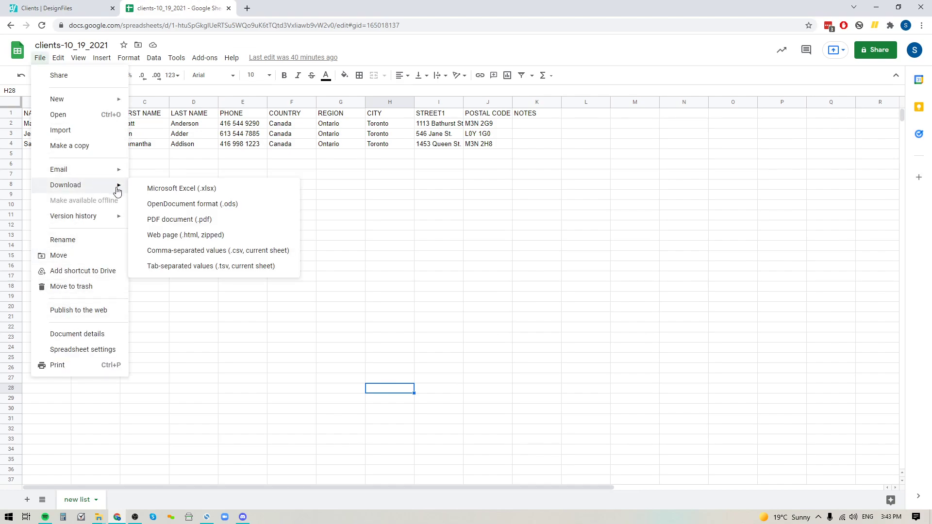
left_click(234, 253)
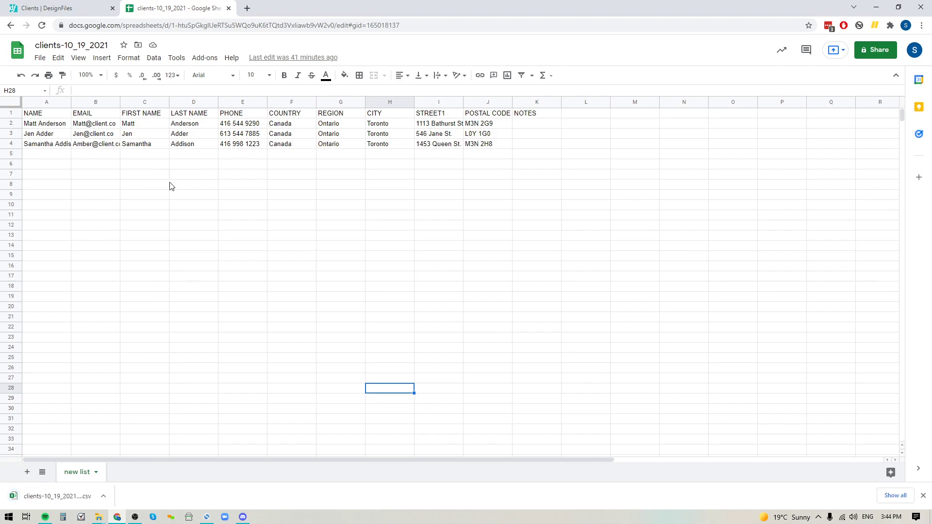
- Back in DesignFiles, upload the clients CSV from the Desktop with Import (CSV)
left_click(68, 13)
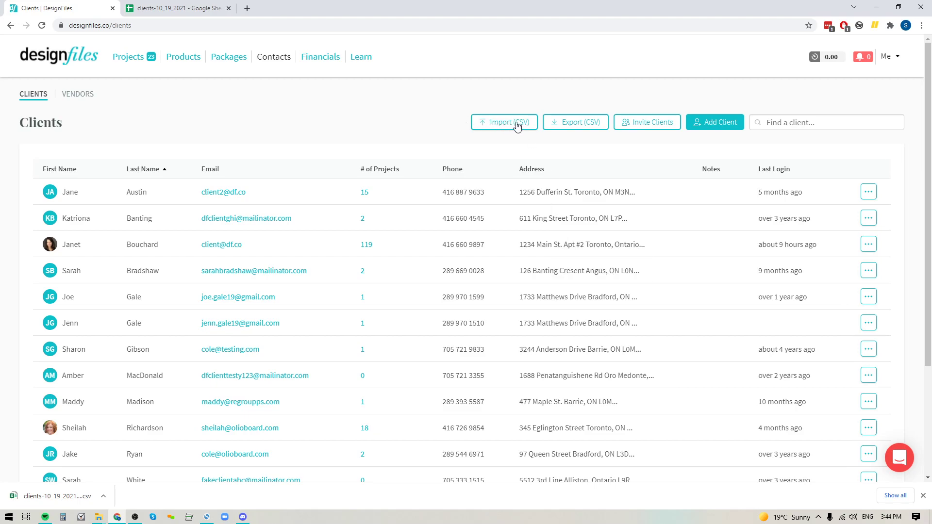
left_click(500, 123)
left_click(327, 84)
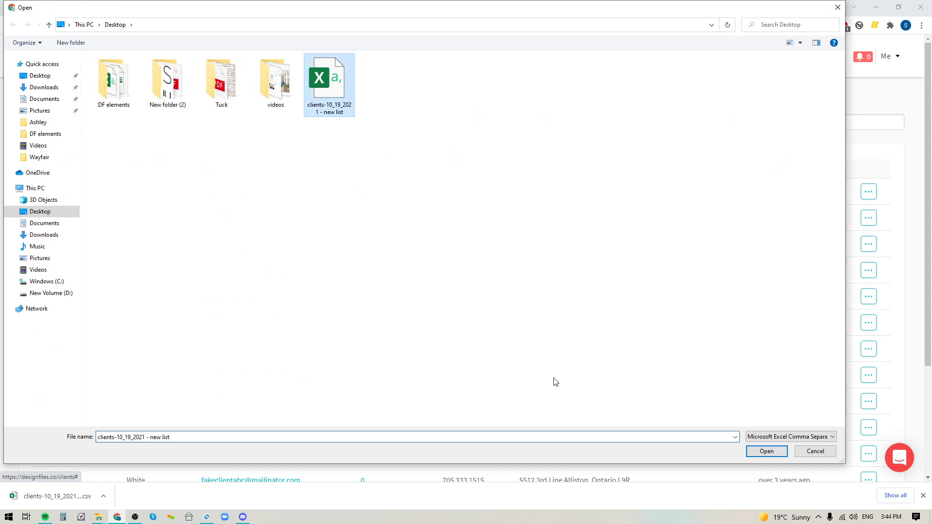
left_click(767, 451)
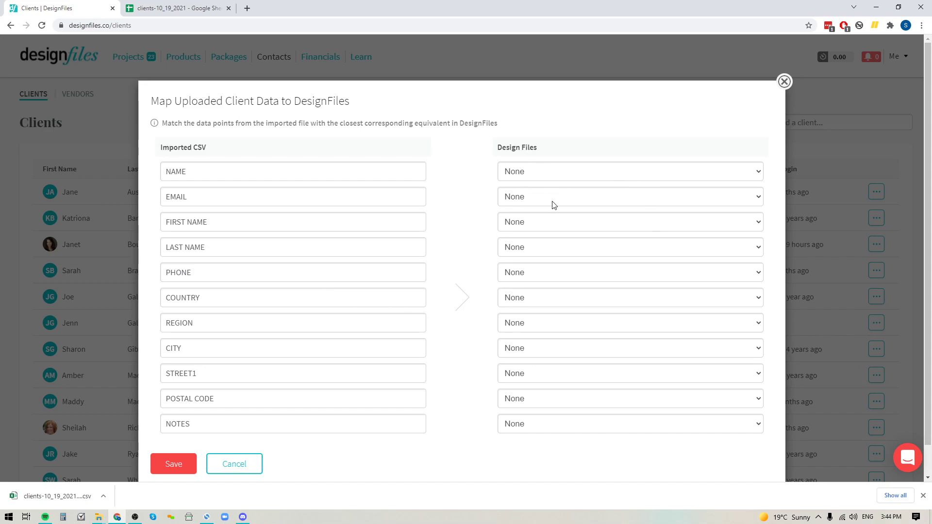
- Map NAME, EMAIL, FIRST NAME, LAST NAME and PHONE to Full Name, Email, First Name, Last Name, Phone
left_click(562, 175)
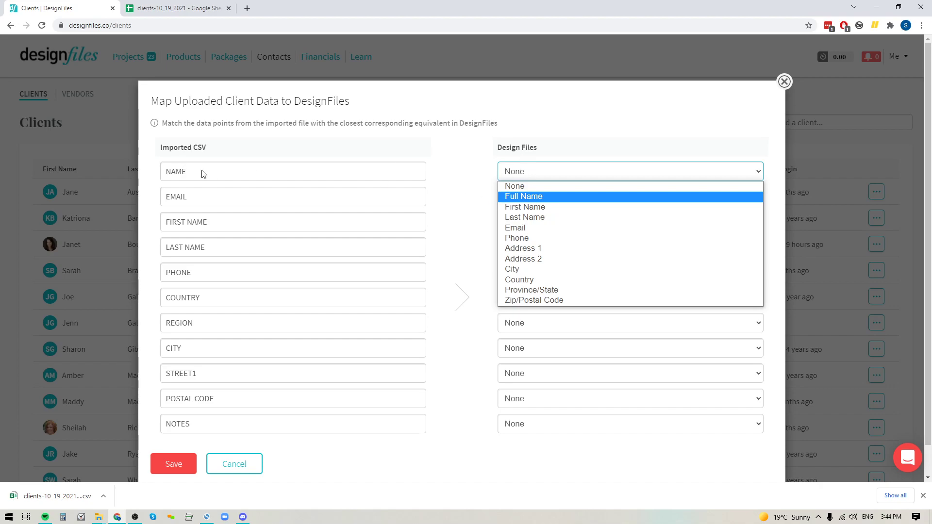
left_click(528, 196)
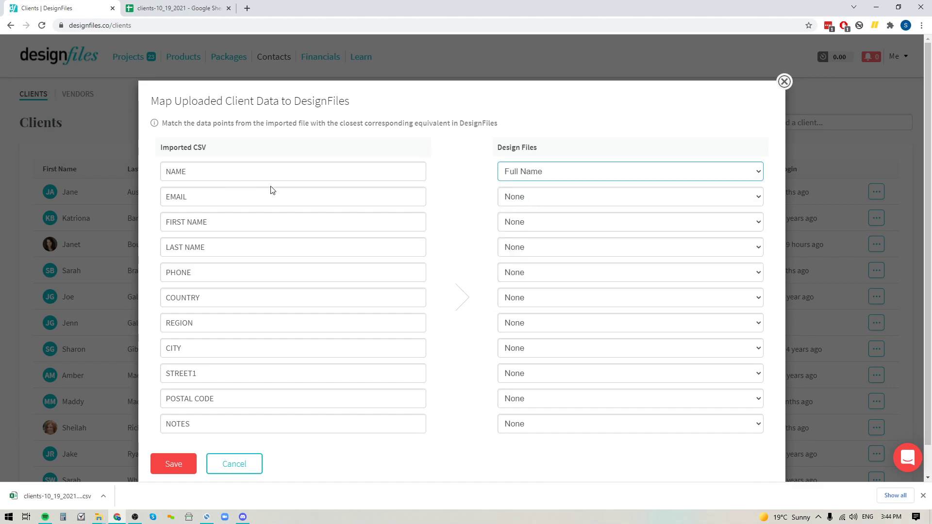
left_click(544, 202)
left_click(530, 252)
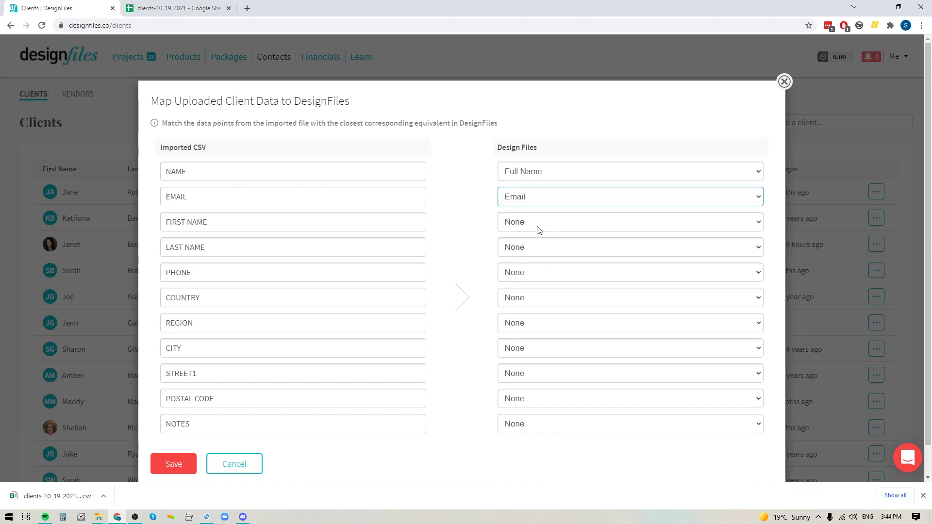
left_click(529, 227)
left_click(532, 257)
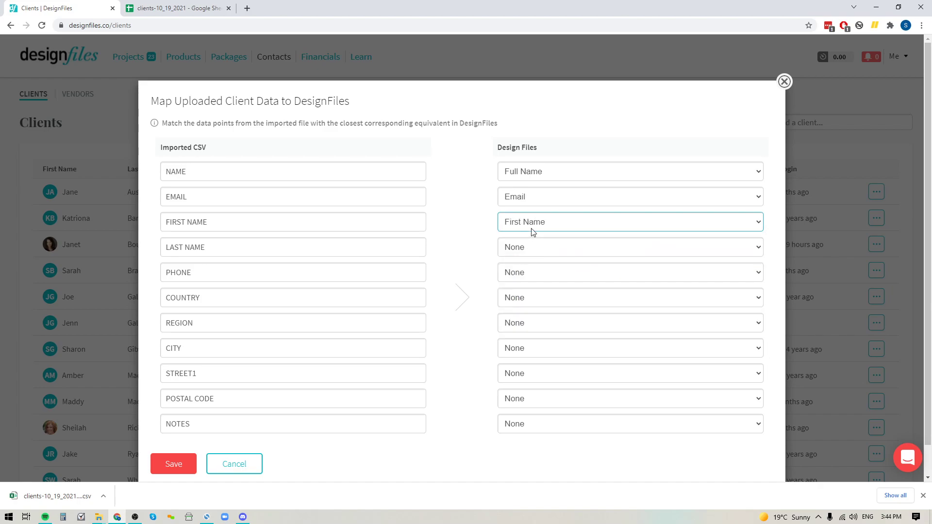
left_click(532, 252)
left_click(528, 294)
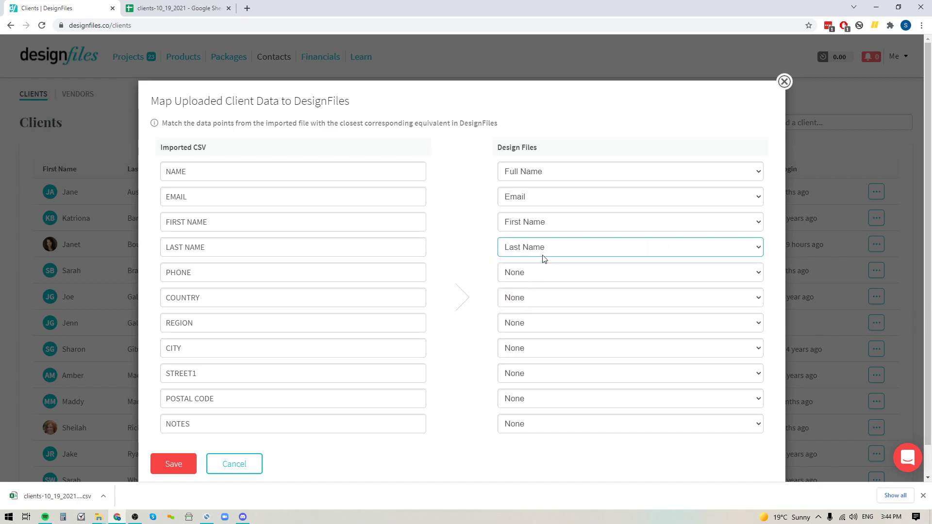
left_click(519, 276)
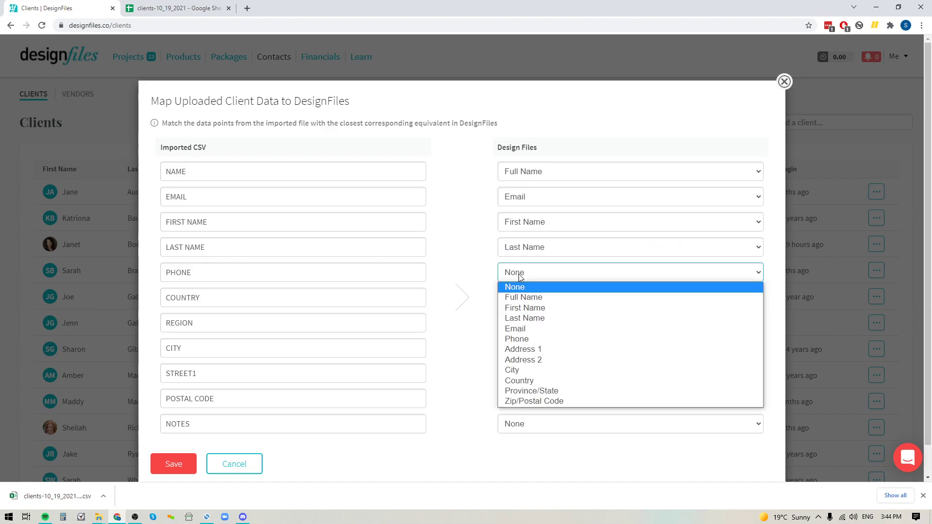
left_click(519, 340)
- Map COUNTRY, REGION, CITY, STREET1 and POSTAL CODE to Country, Province/State, City, Address 1, Zip/Postal Code
left_click(571, 299)
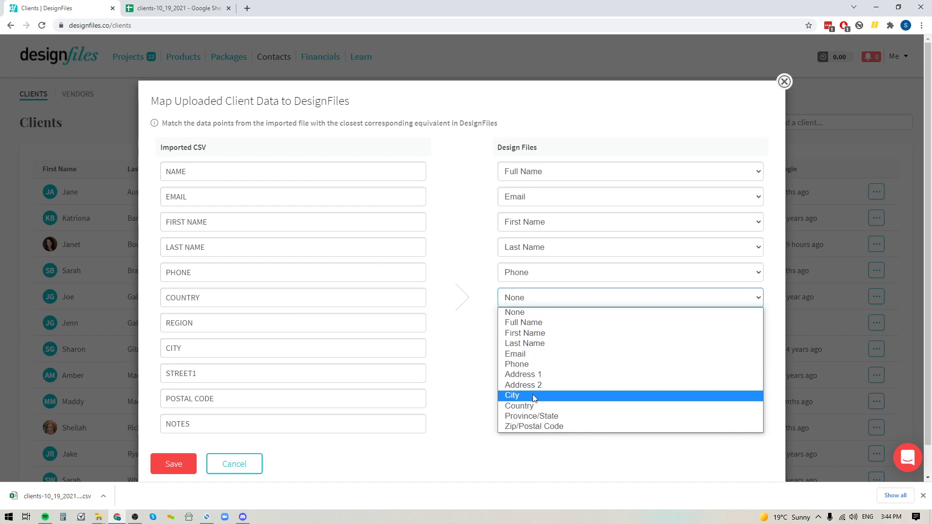
left_click(519, 410)
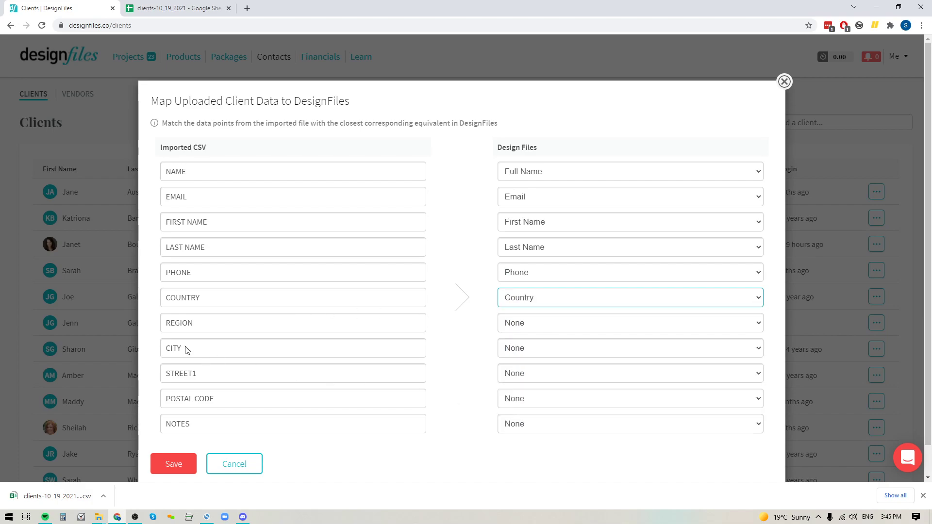
left_click(527, 324)
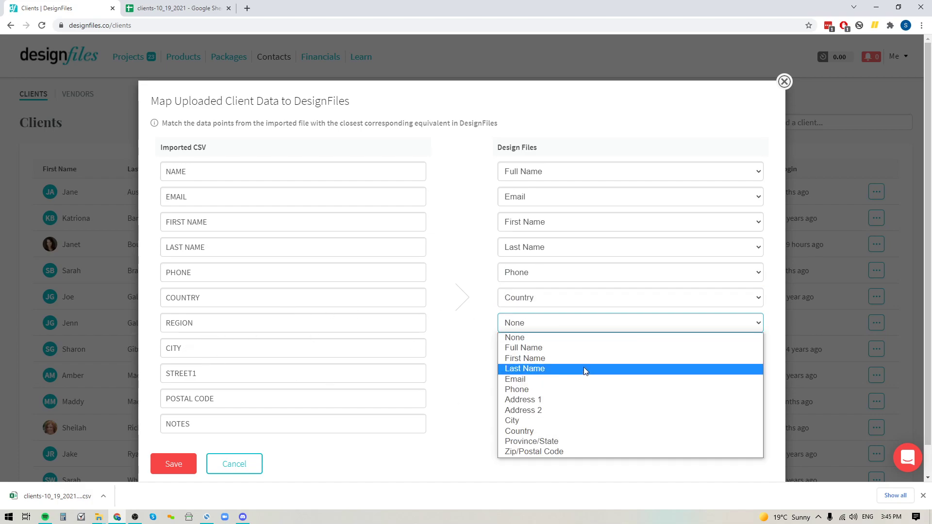
left_click(543, 442)
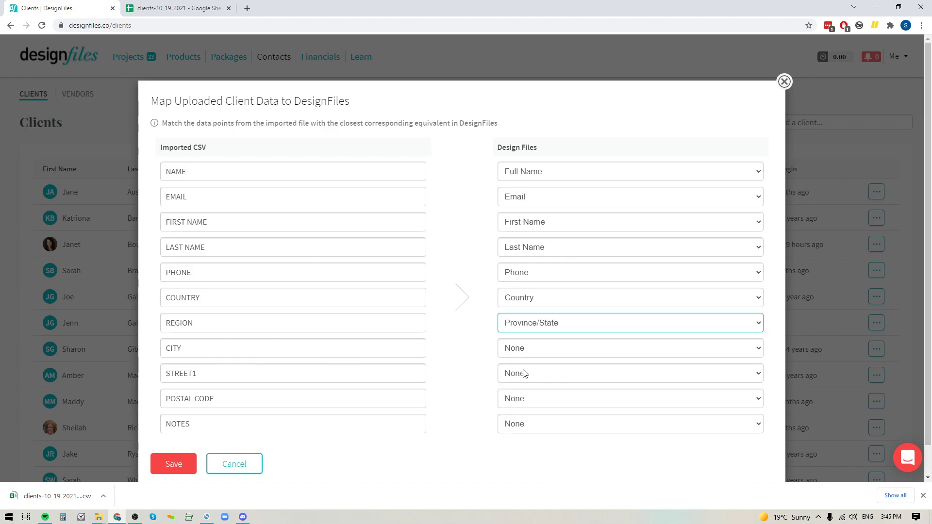
left_click(522, 349)
left_click(514, 445)
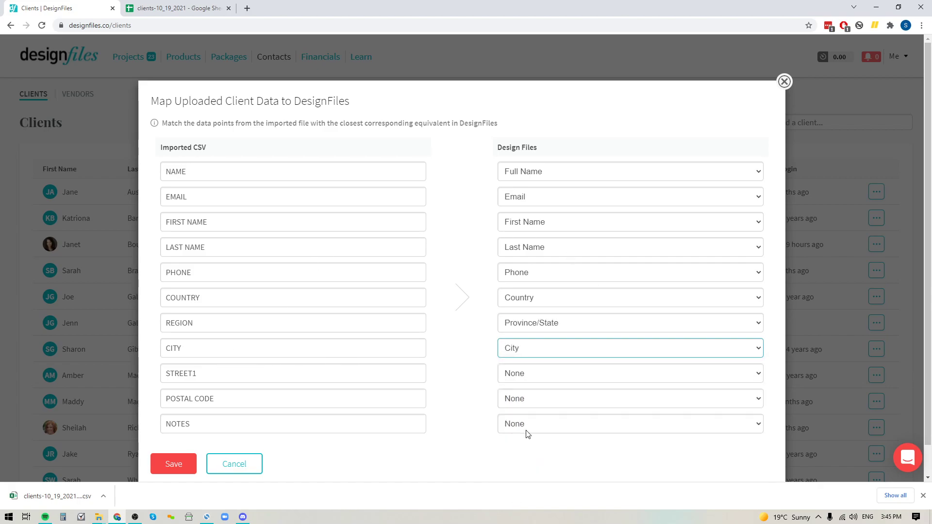
left_click(519, 374)
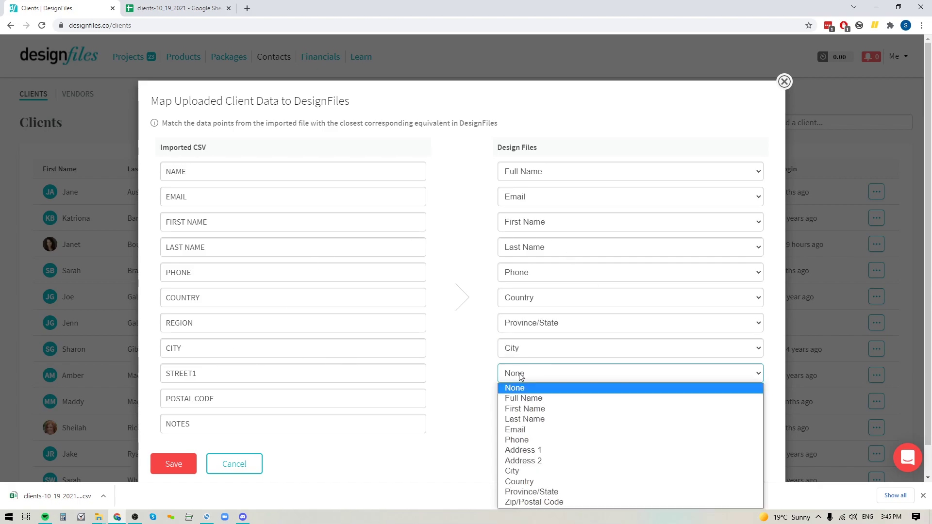
left_click(533, 451)
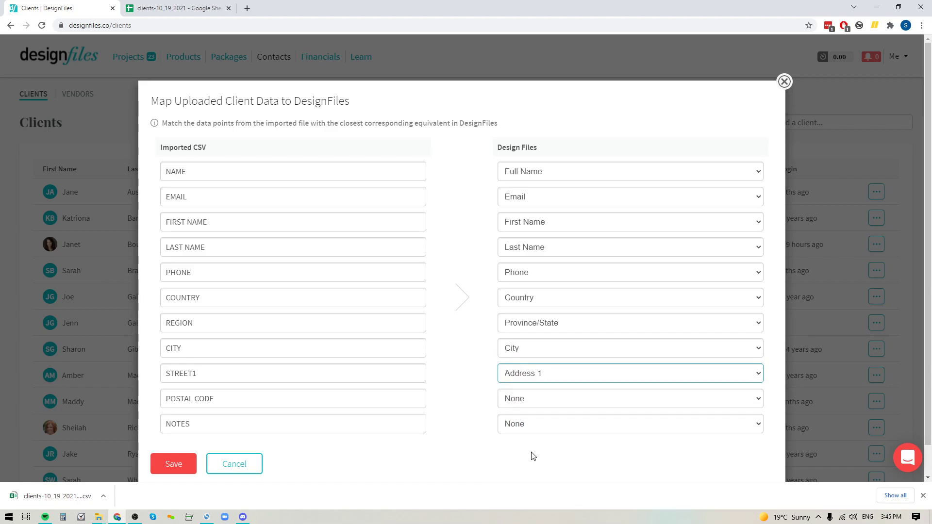
left_click(527, 403)
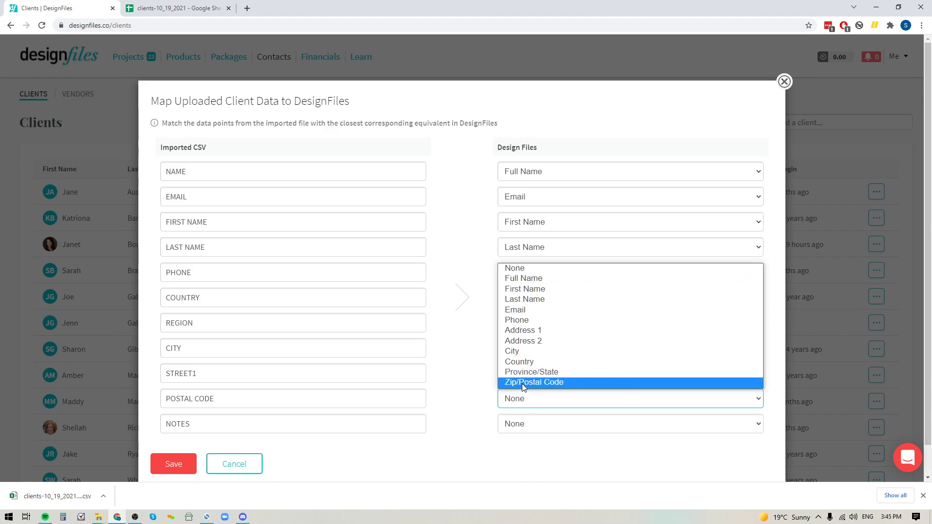
left_click(524, 384)
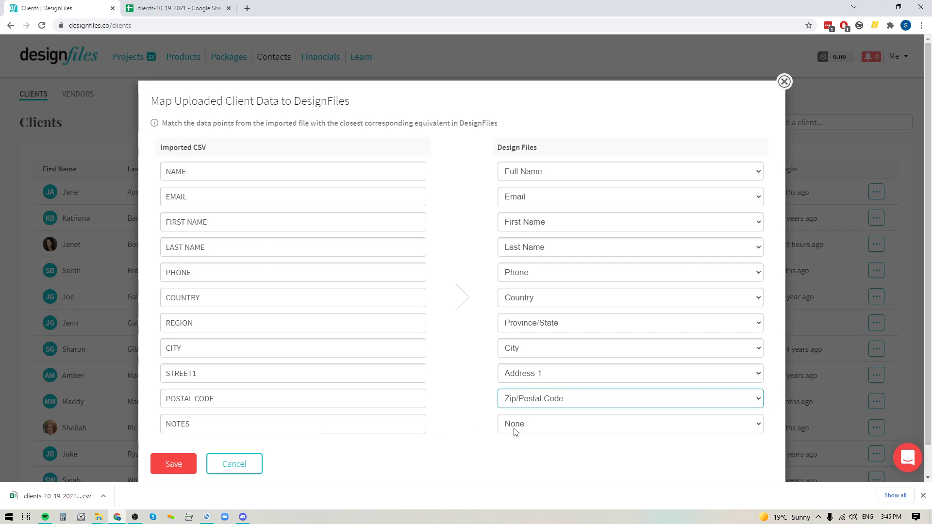
- Save the column mapping so the 3 new clients are added, and dismiss the download bar
left_click(175, 466)
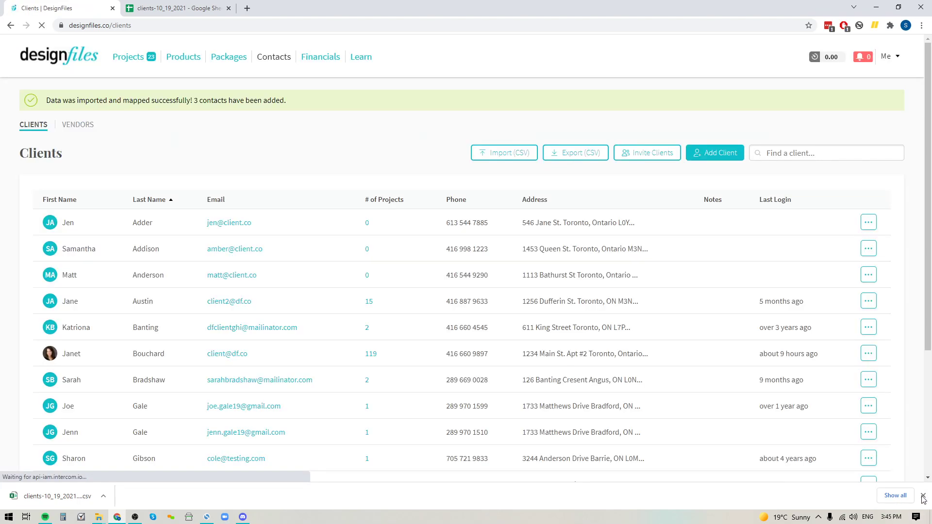
left_click(923, 496)
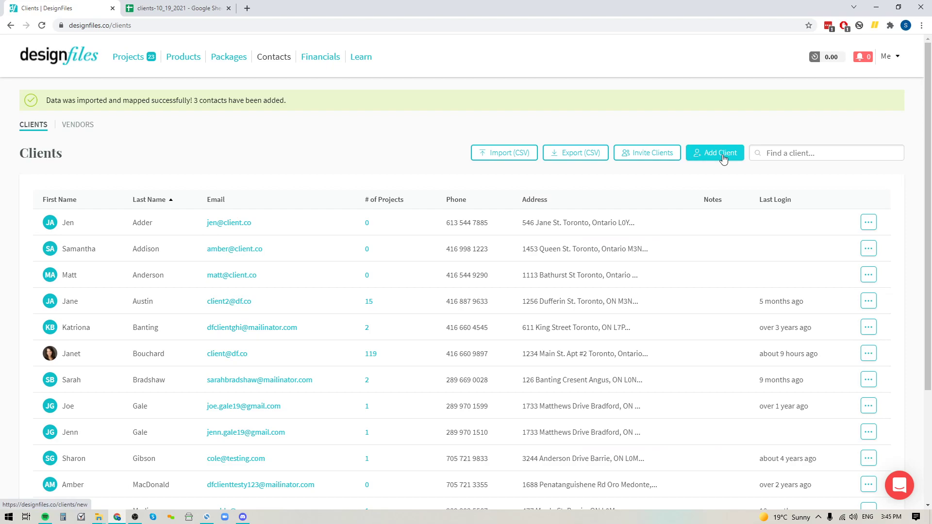
left_click(869, 223)
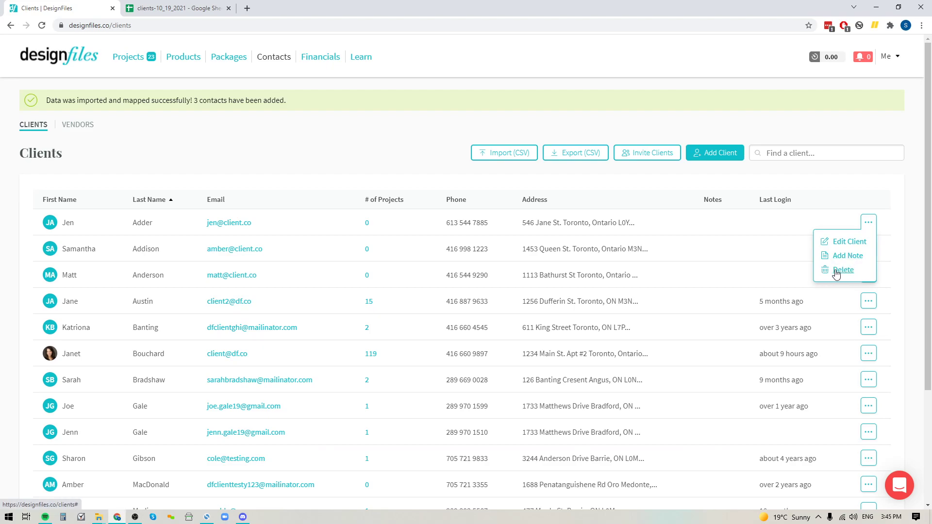
left_click(340, 156)
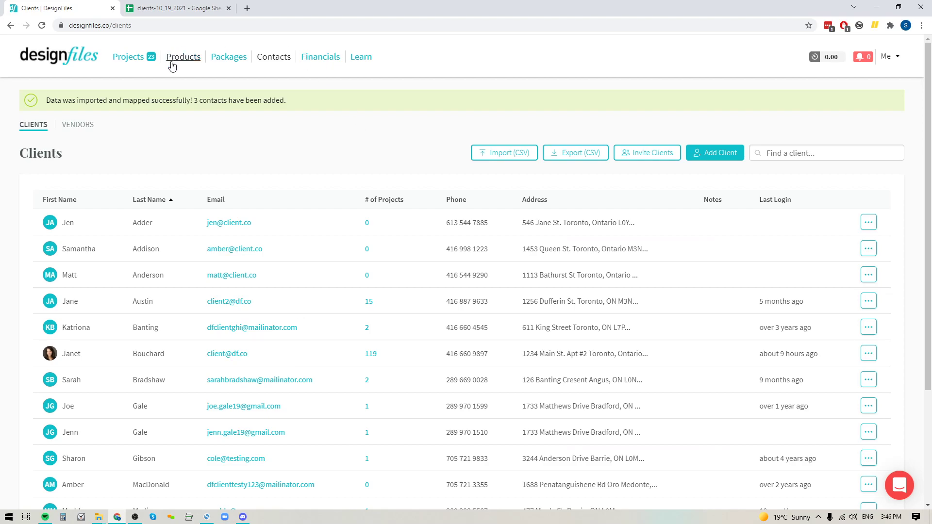
- Export the updated clients list to a clients-10_19_2021 CSV file
left_click(573, 157)
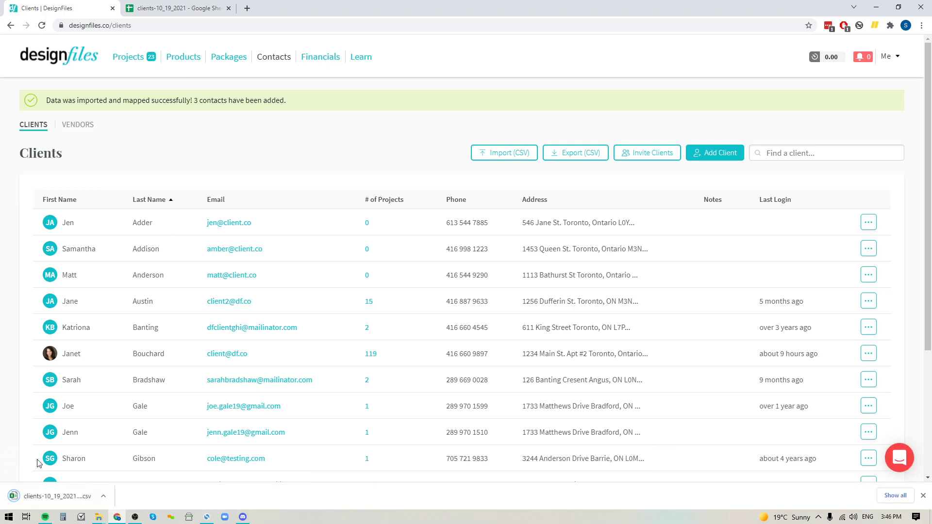